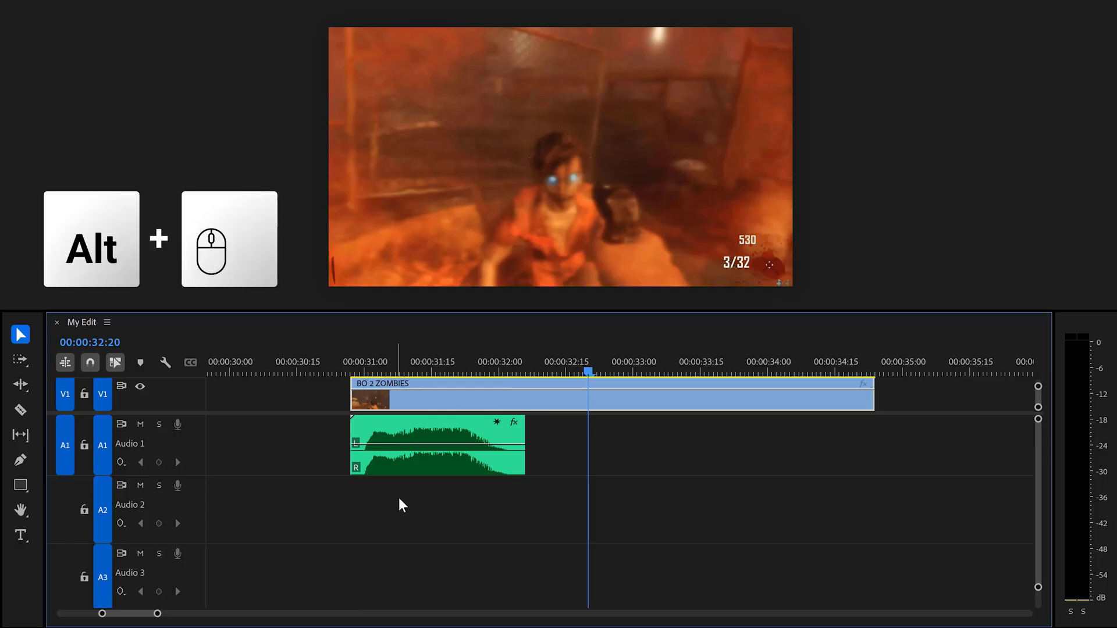
# Place two back-to-back copies of the scream after the original on Audio 1 and nest all three into one clip.
pyautogui.moveTo(451, 454); pyautogui.dragTo(643, 494)
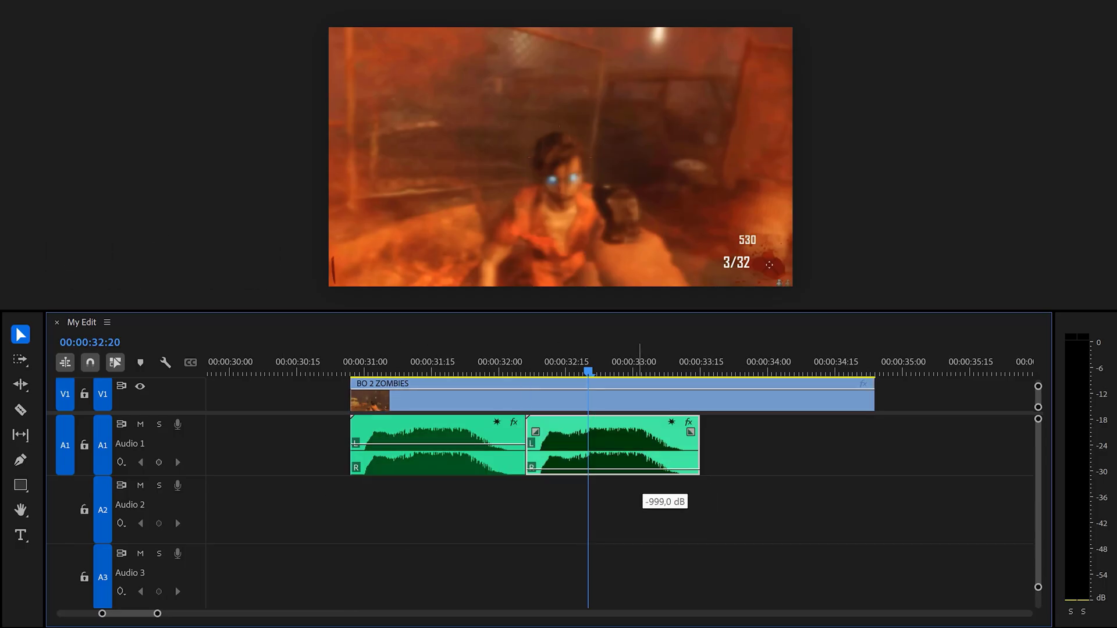
pyautogui.moveTo(639, 448); pyautogui.dragTo(803, 464)
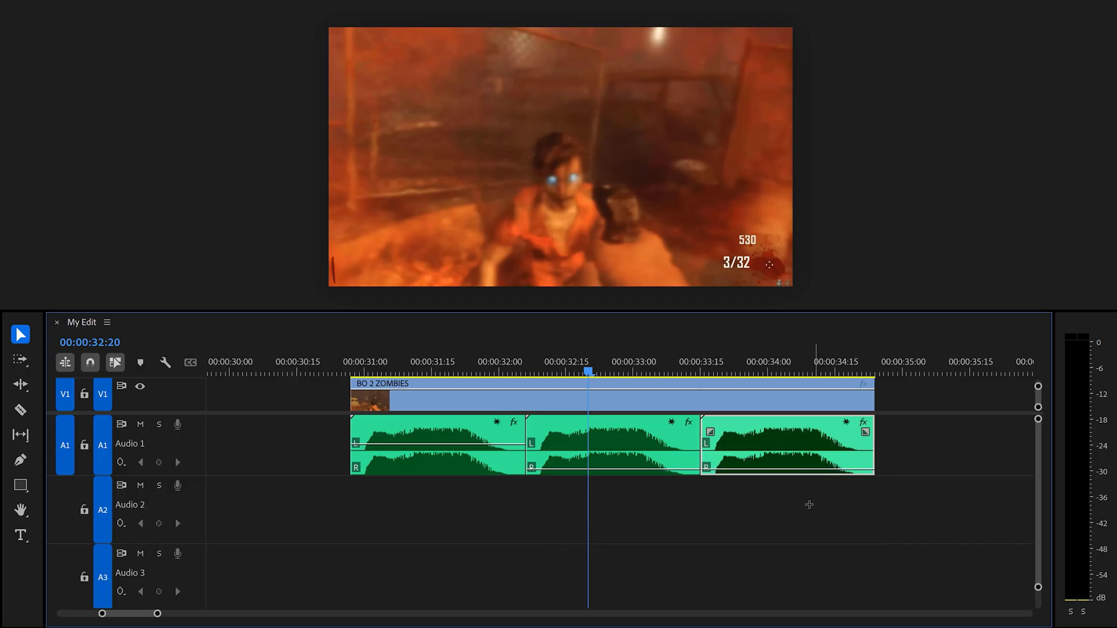
pyautogui.moveTo(809, 504); pyautogui.dragTo(470, 477)
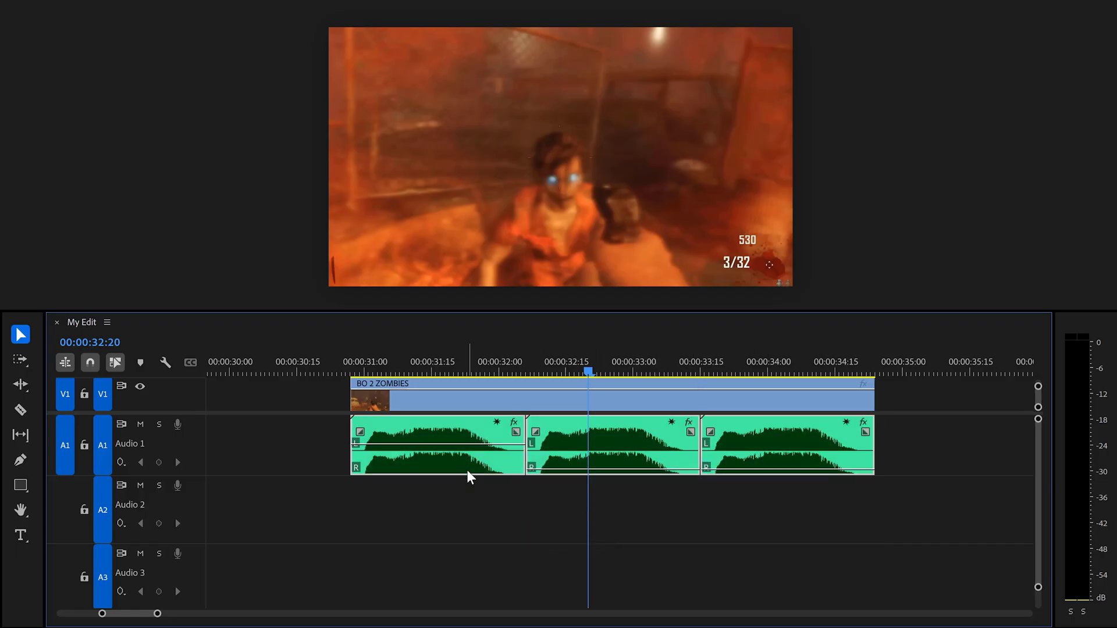
pyautogui.rightClick(418, 469)
pyautogui.click(525, 352)
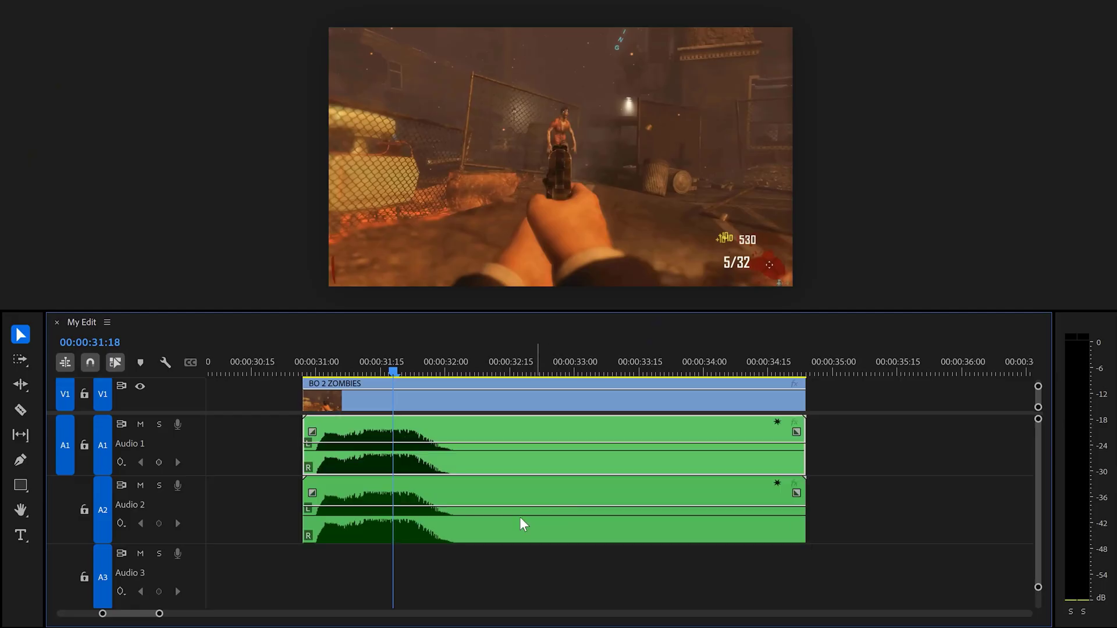
# Apply Pitch Shifter to the Audio 2 scream, lower it about 5 semitones, and play it back.
pyautogui.click(473, 528)
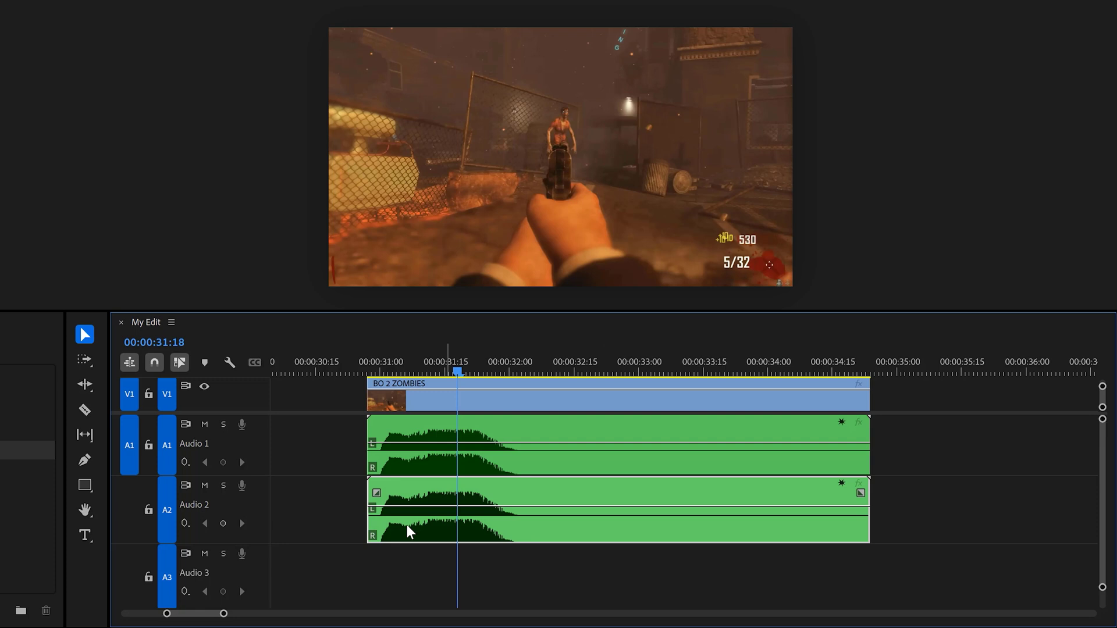
pyautogui.moveTo(70, 451); pyautogui.dragTo(827, 527)
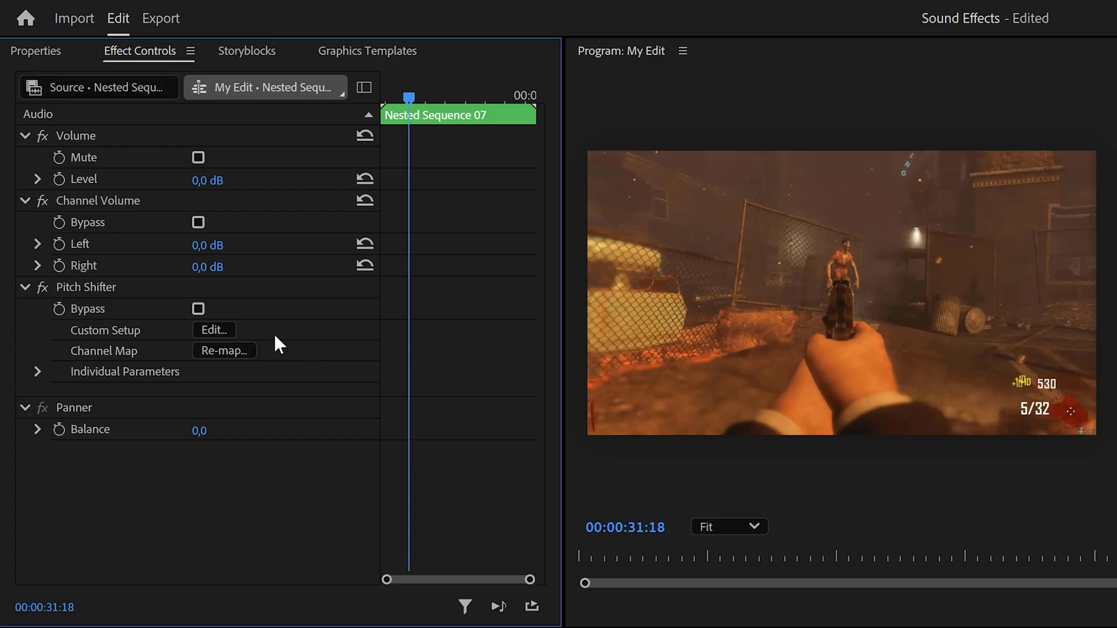
pyautogui.click(216, 329)
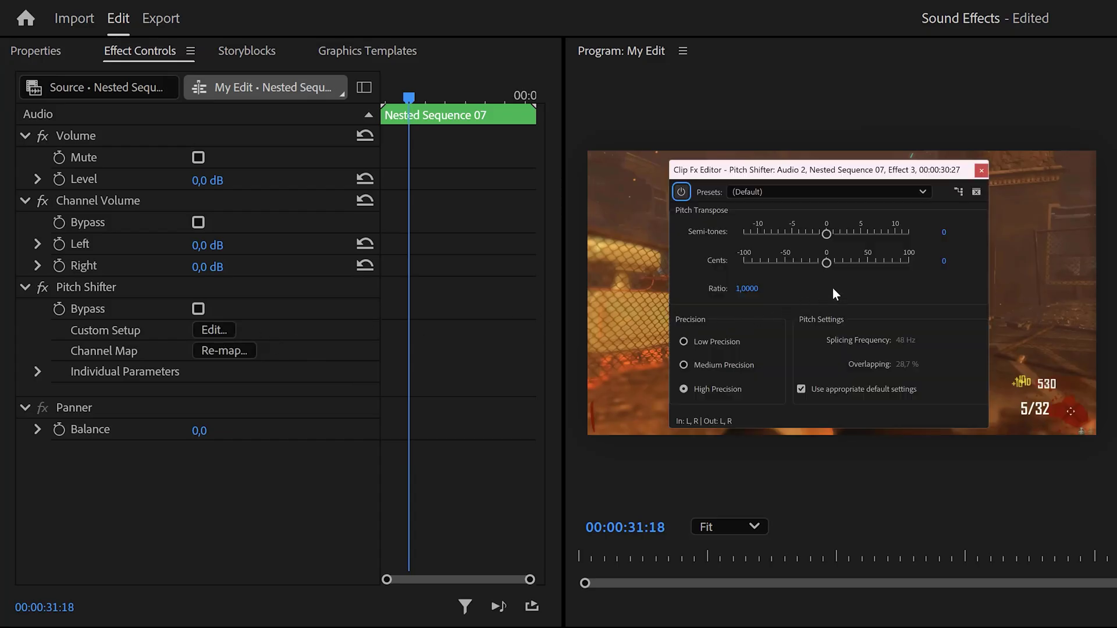
pyautogui.moveTo(806, 233); pyautogui.dragTo(791, 235)
pyautogui.click(981, 170)
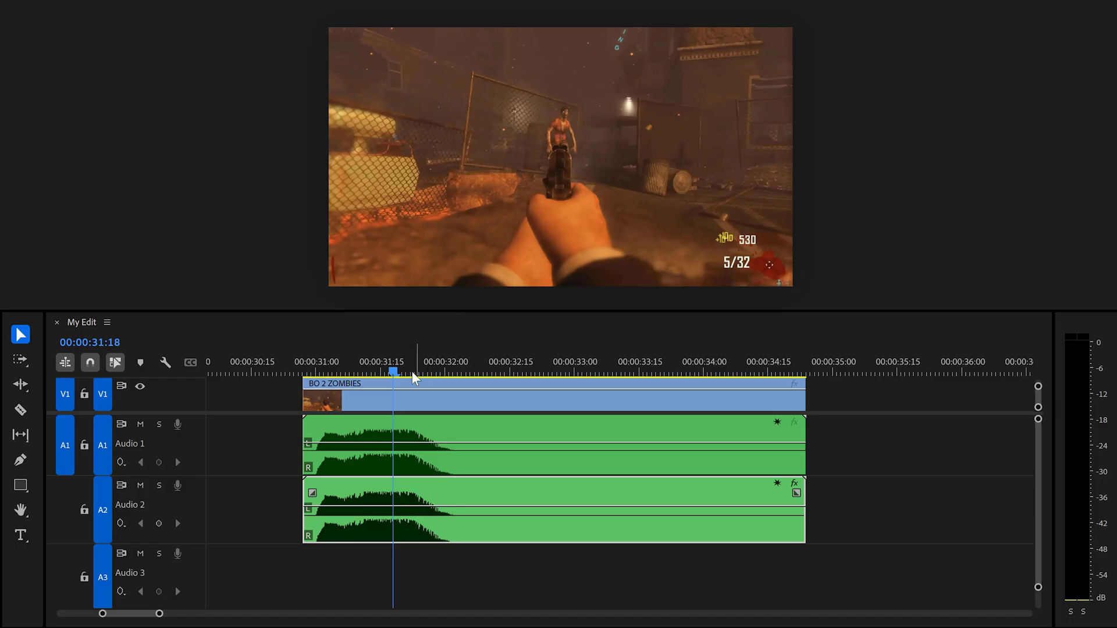
pyautogui.moveTo(392, 374); pyautogui.dragTo(336, 372)
pyautogui.press('space')
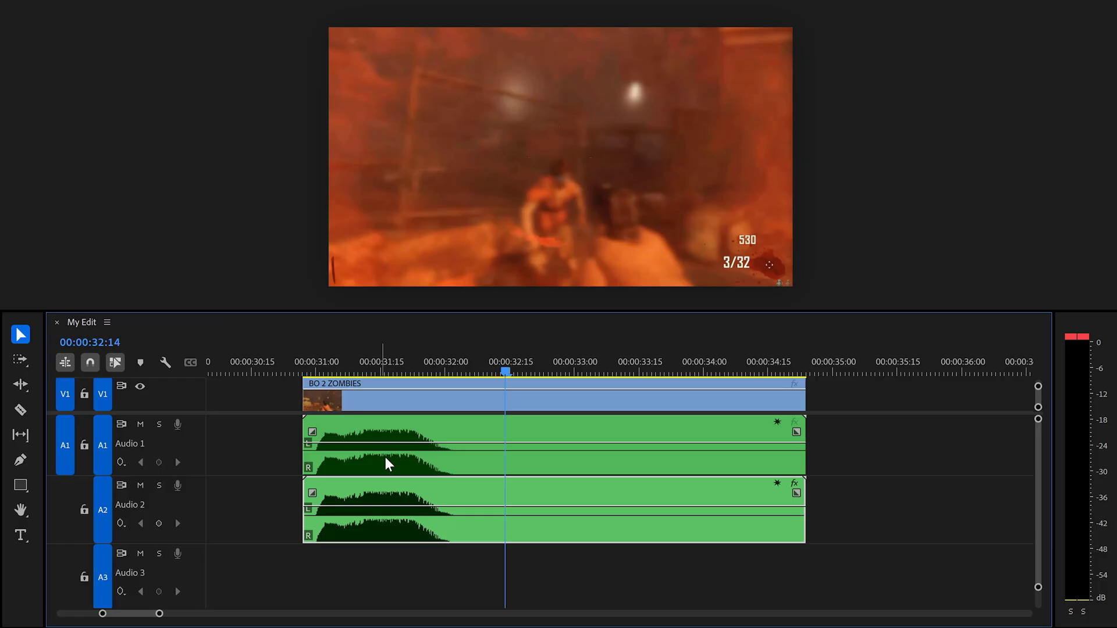
# Copy the scream onto Audio 3, raise its pitch to +4 semitones, and preview all three layers.
pyautogui.moveTo(388, 463); pyautogui.dragTo(393, 574)
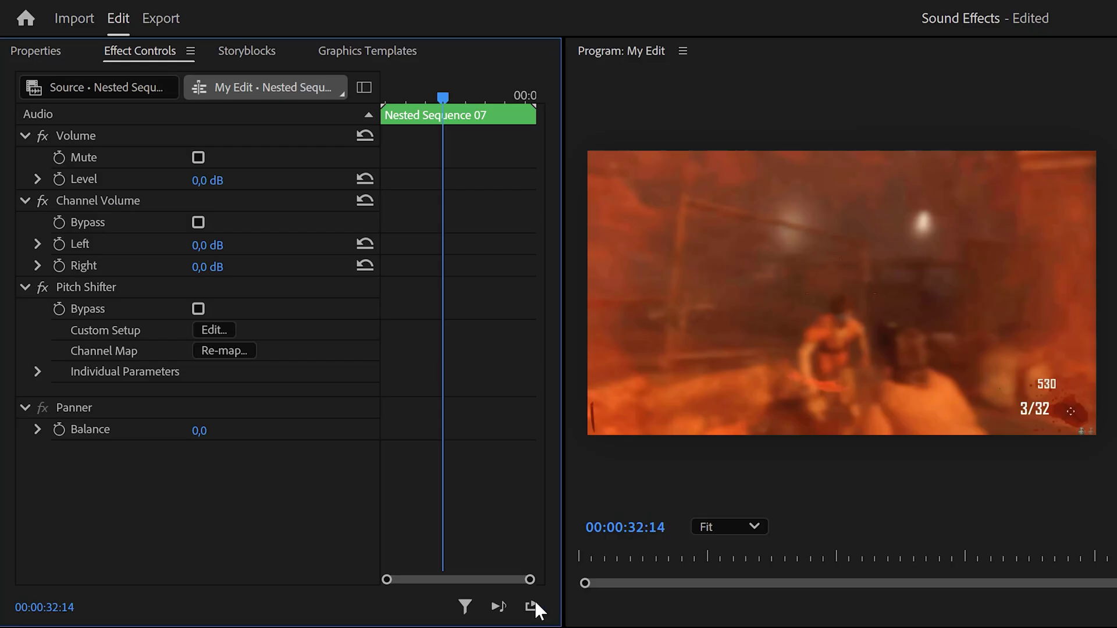
pyautogui.click(221, 331)
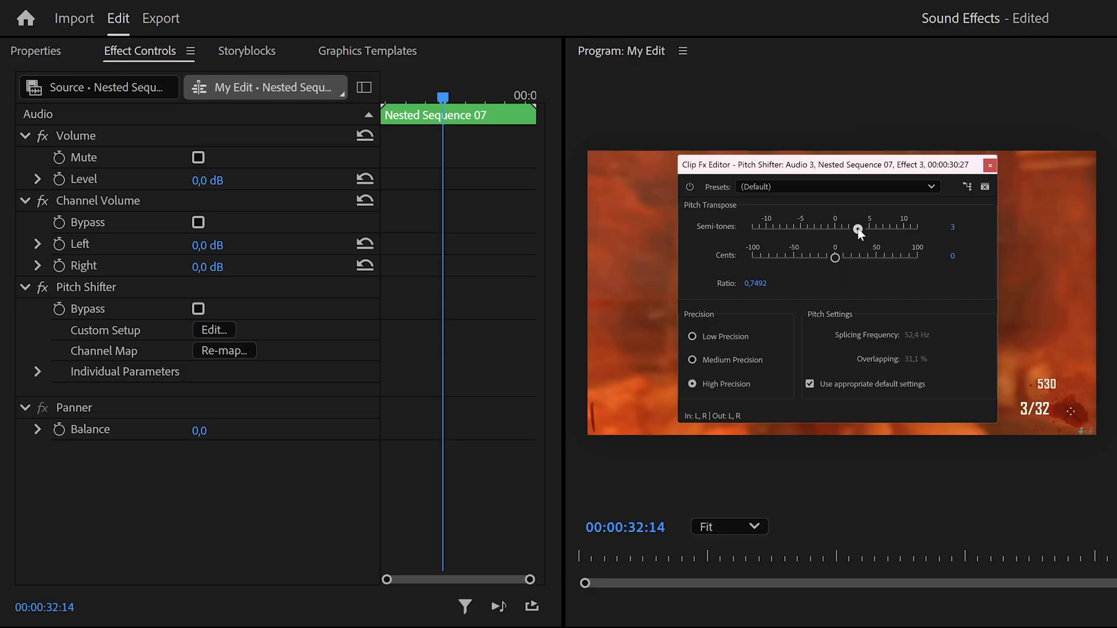
pyautogui.moveTo(858, 228); pyautogui.dragTo(862, 228)
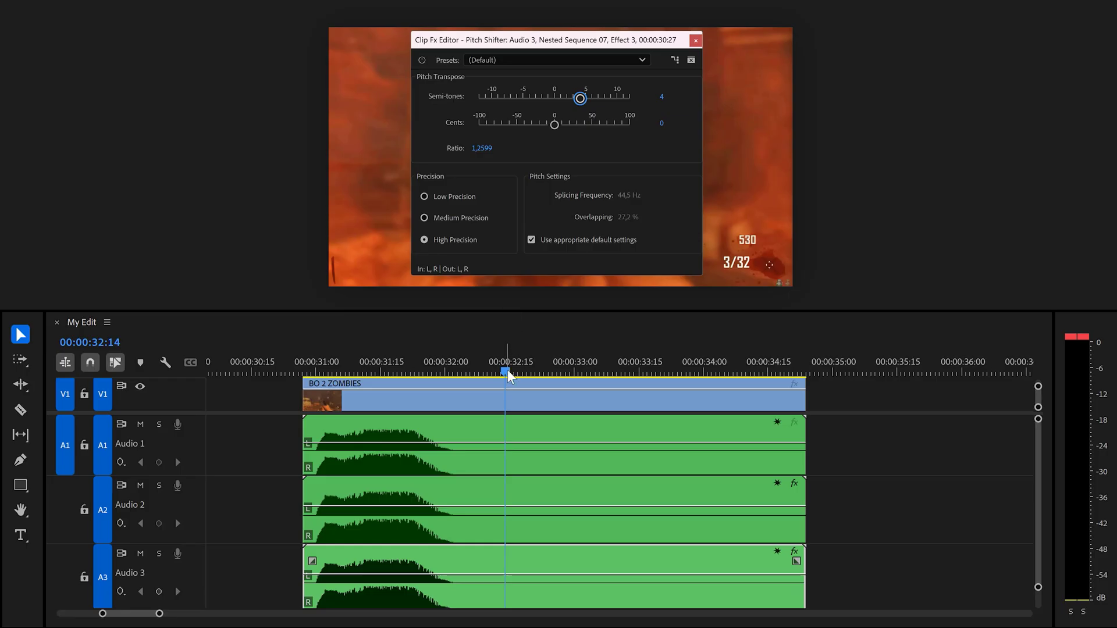
pyautogui.click(304, 377)
pyautogui.press('space')
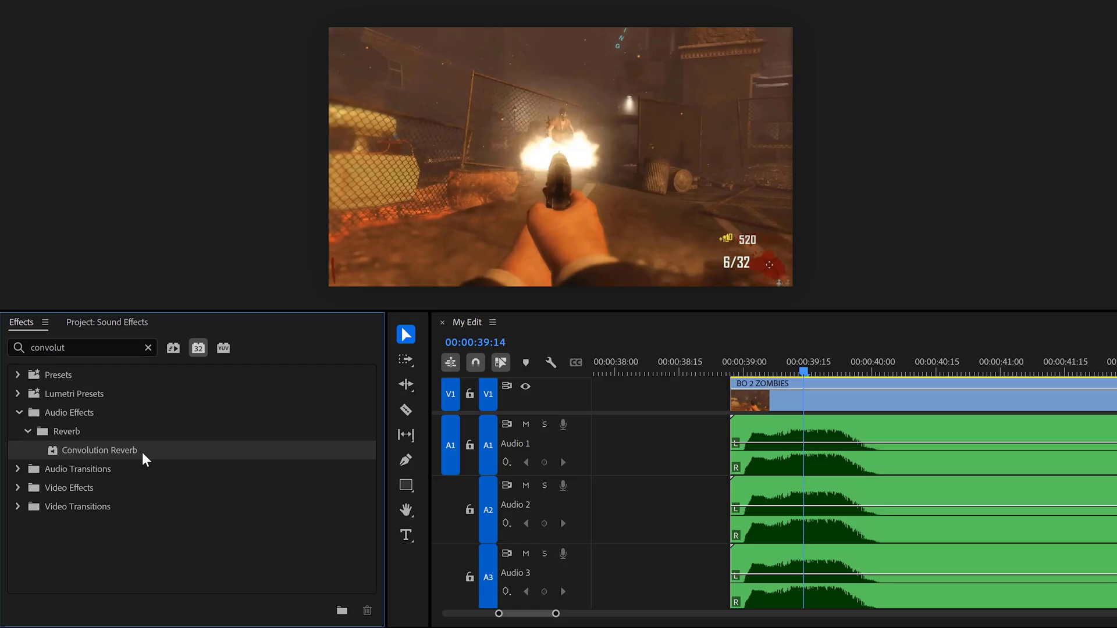
# Add Convolution Reverb to the Audio 1 scream with the Hall impulse and 59% mix.
pyautogui.moveTo(142, 452); pyautogui.dragTo(848, 449)
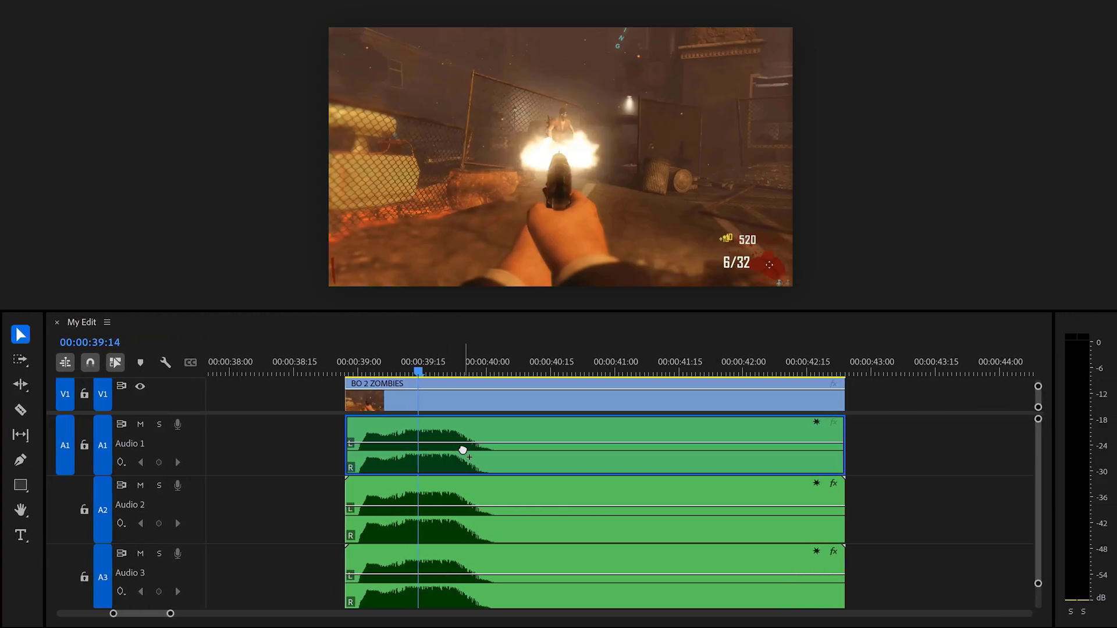
pyautogui.moveTo(462, 450); pyautogui.dragTo(465, 455)
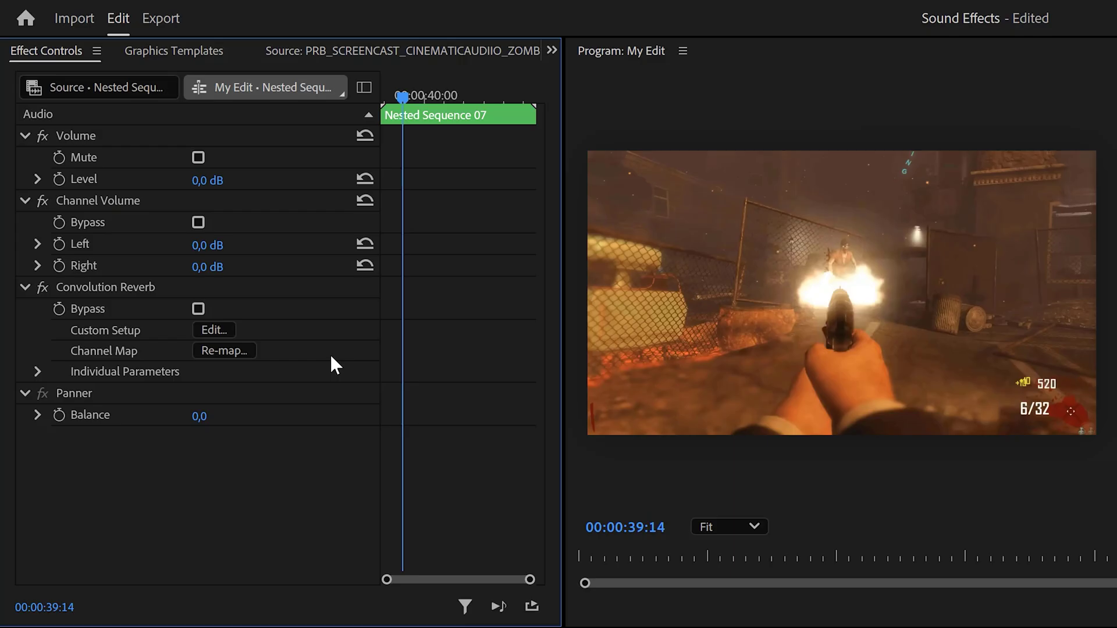
pyautogui.click(222, 329)
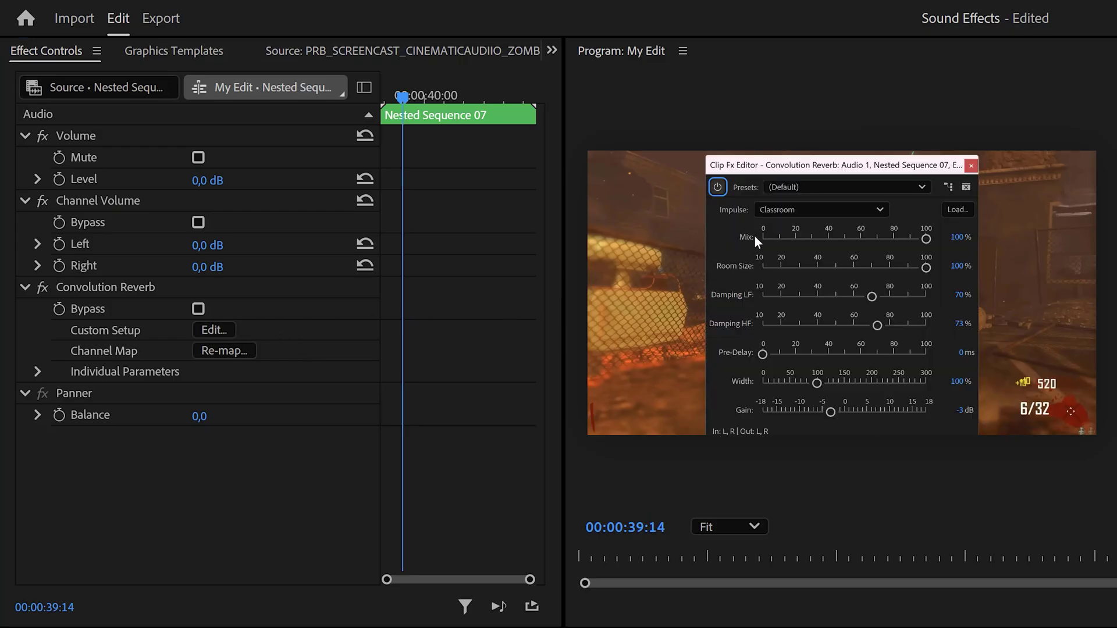
pyautogui.click(776, 211)
pyautogui.click(784, 295)
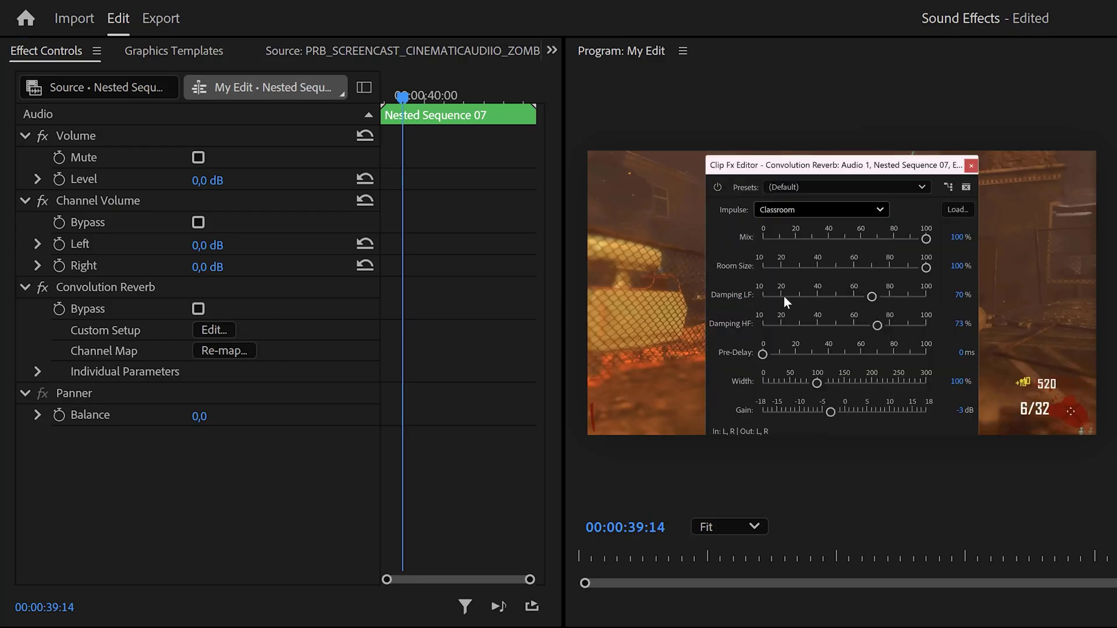
pyautogui.moveTo(926, 240); pyautogui.dragTo(872, 239)
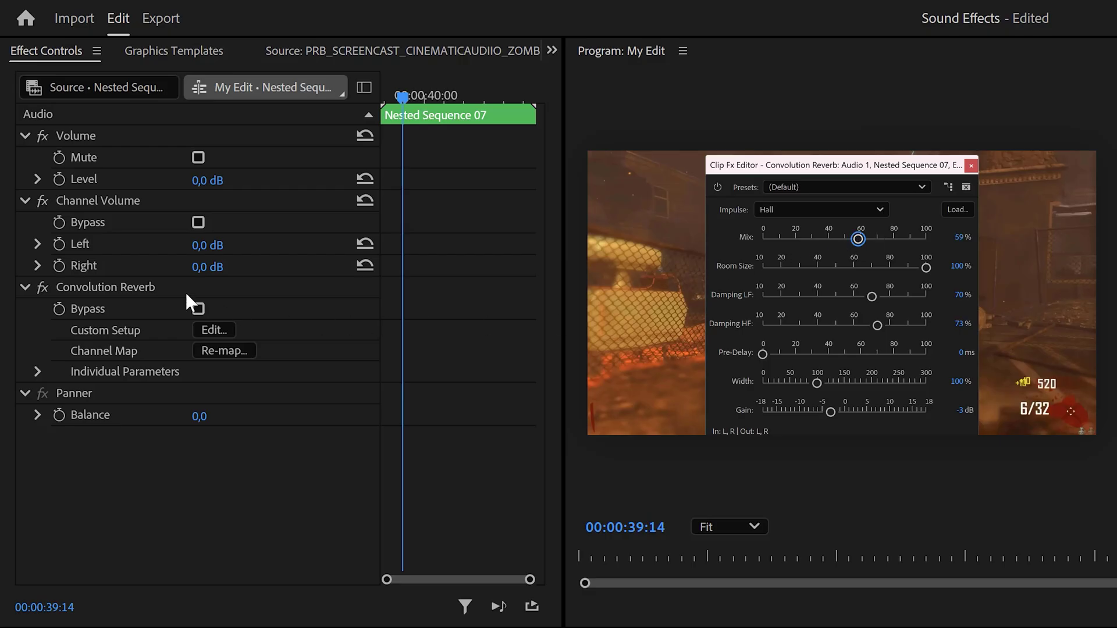
# Copy that reverb onto the Audio 2 and Audio 3 clips and play back the result.
pyautogui.rightClick(110, 282)
pyautogui.click(155, 402)
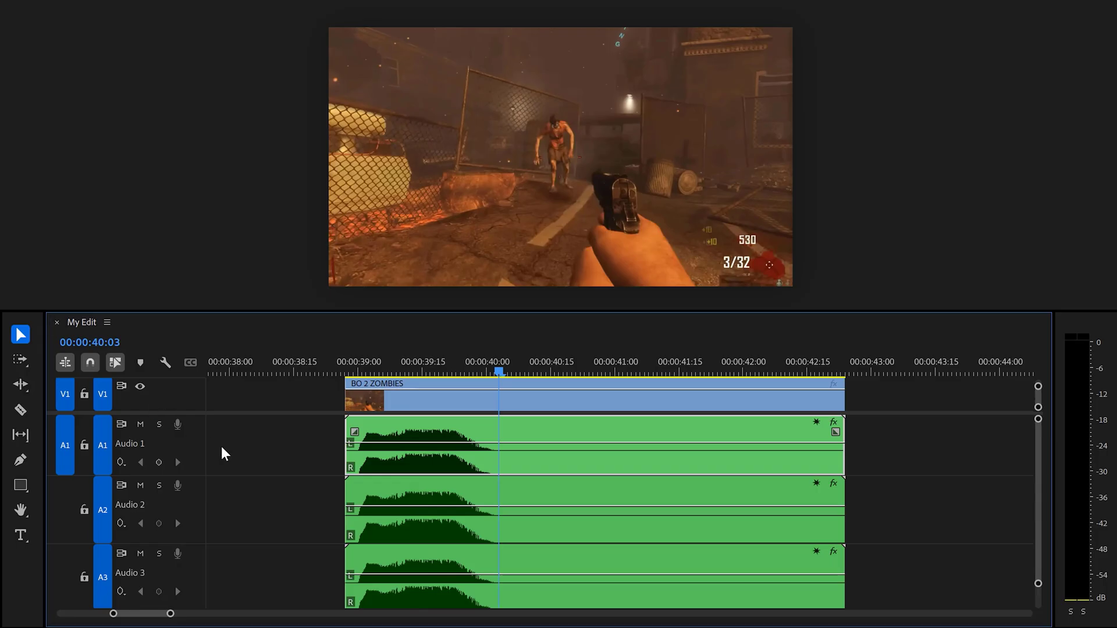
pyautogui.moveTo(294, 498); pyautogui.dragTo(381, 594)
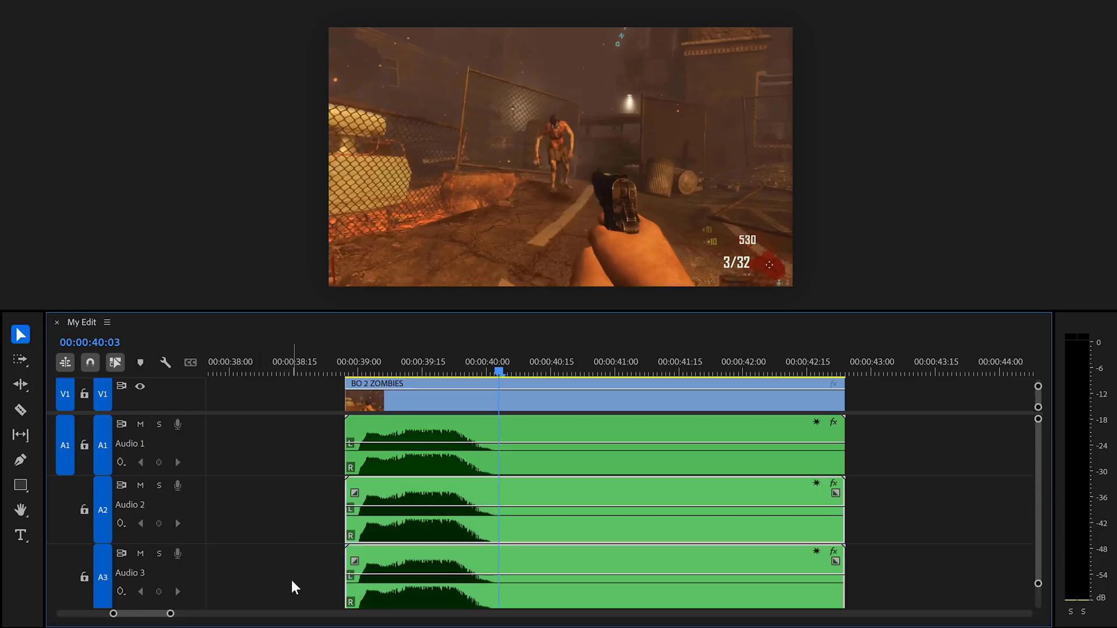
pyautogui.hotkey('ctrl', 'v')
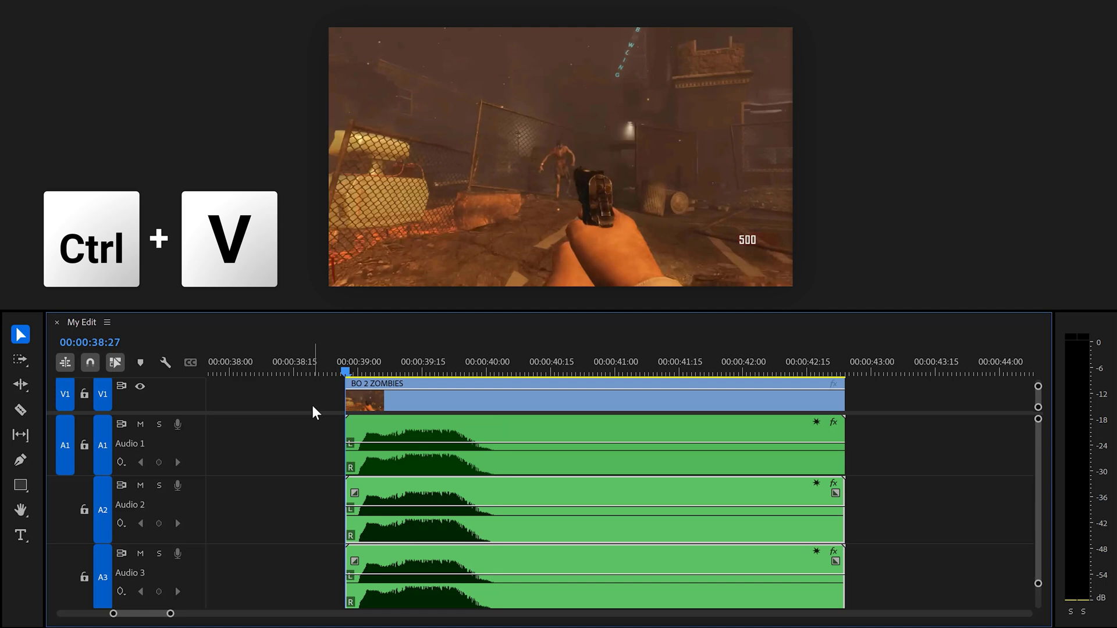
pyautogui.press('space')
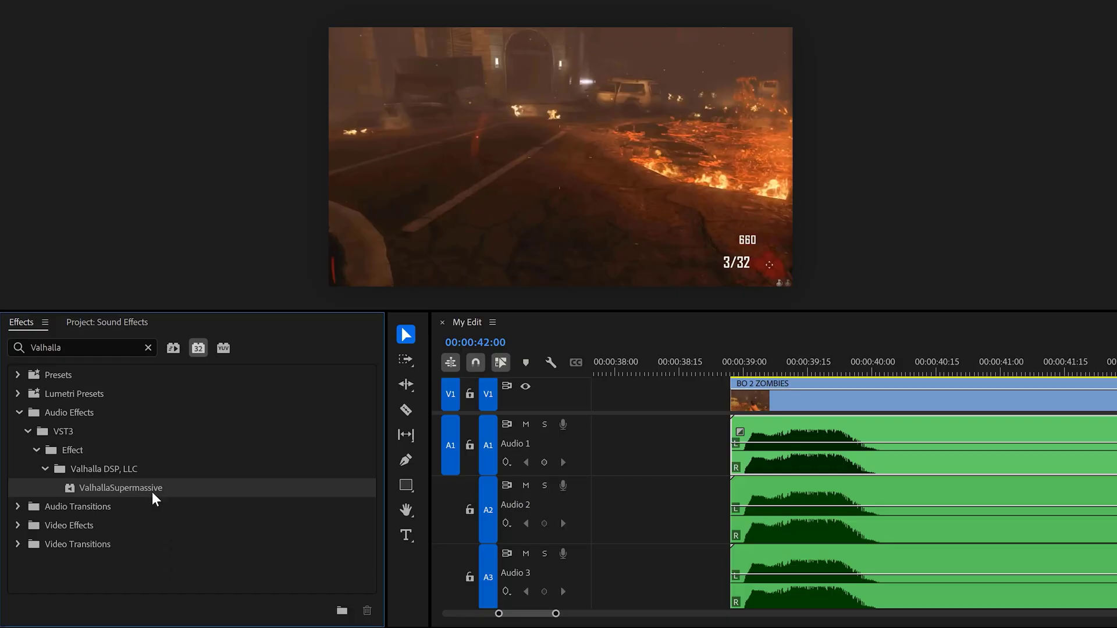
# Apply ValhallaSupermassive to the nested scream on Audio 1 and browse its Reverbs > C-Large presets.
pyautogui.moveTo(152, 496); pyautogui.dragTo(289, 489)
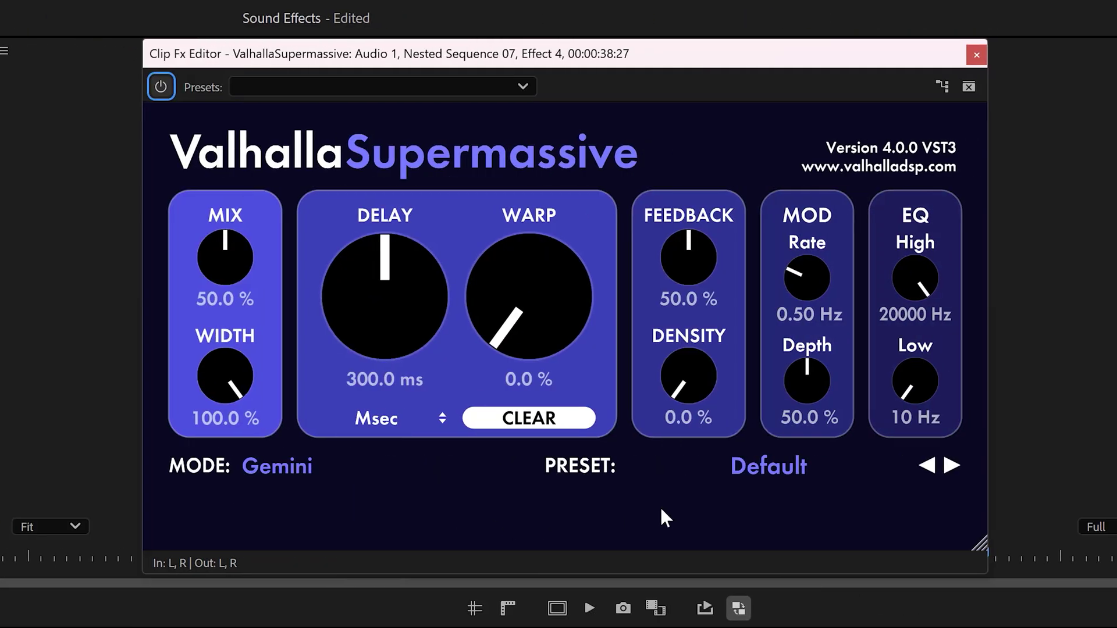
pyautogui.click(785, 463)
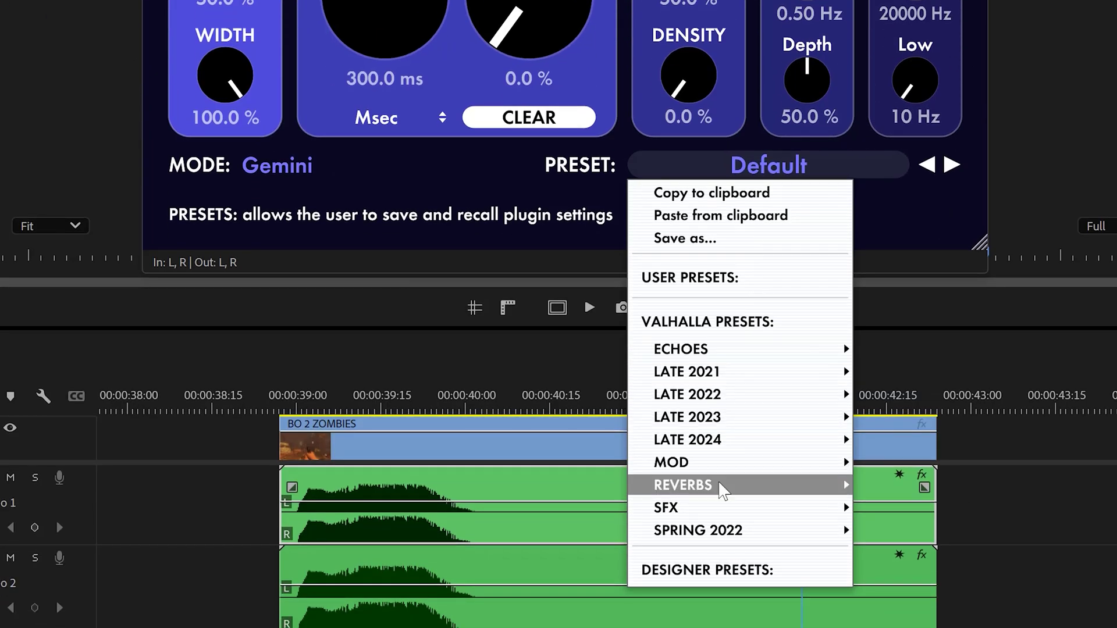
pyautogui.moveTo(756, 584)
pyautogui.moveTo(907, 561)
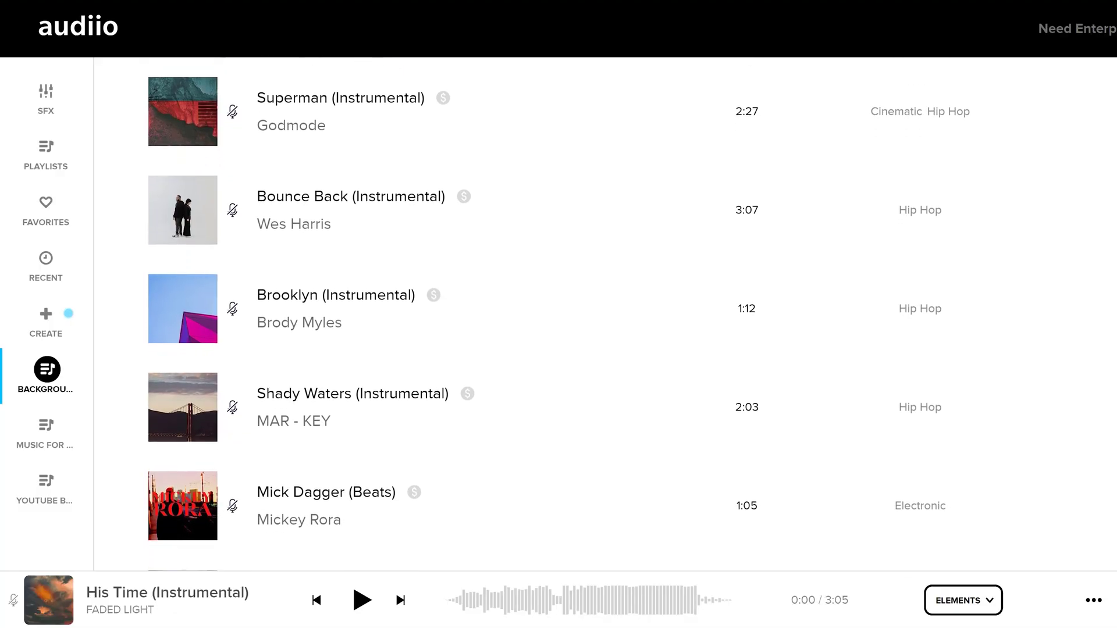
# Name the new Audiio playlist 'Music for YouTube' and switch on AI Powered.
pyautogui.scroll(-3, 559, 314)
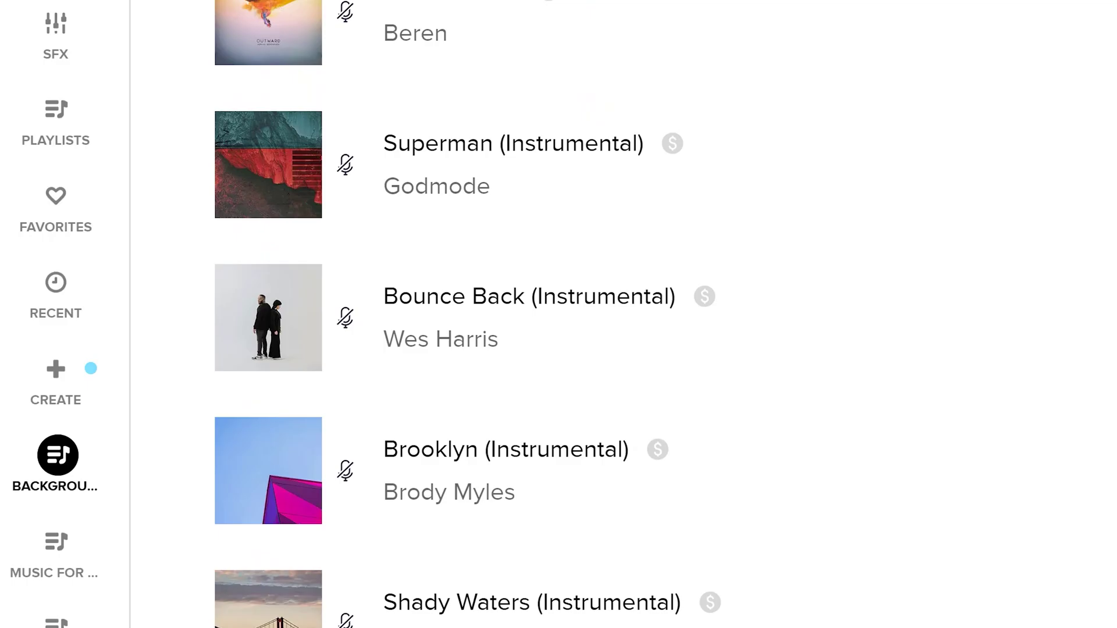
pyautogui.scroll(-5, 559, 314)
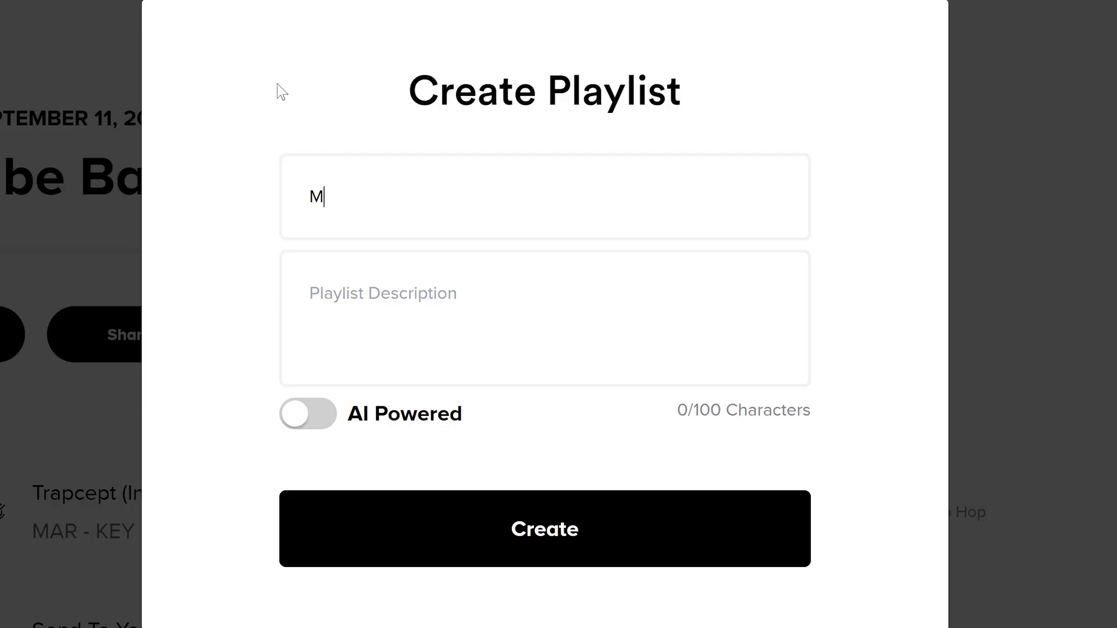
pyautogui.write('usic for ')
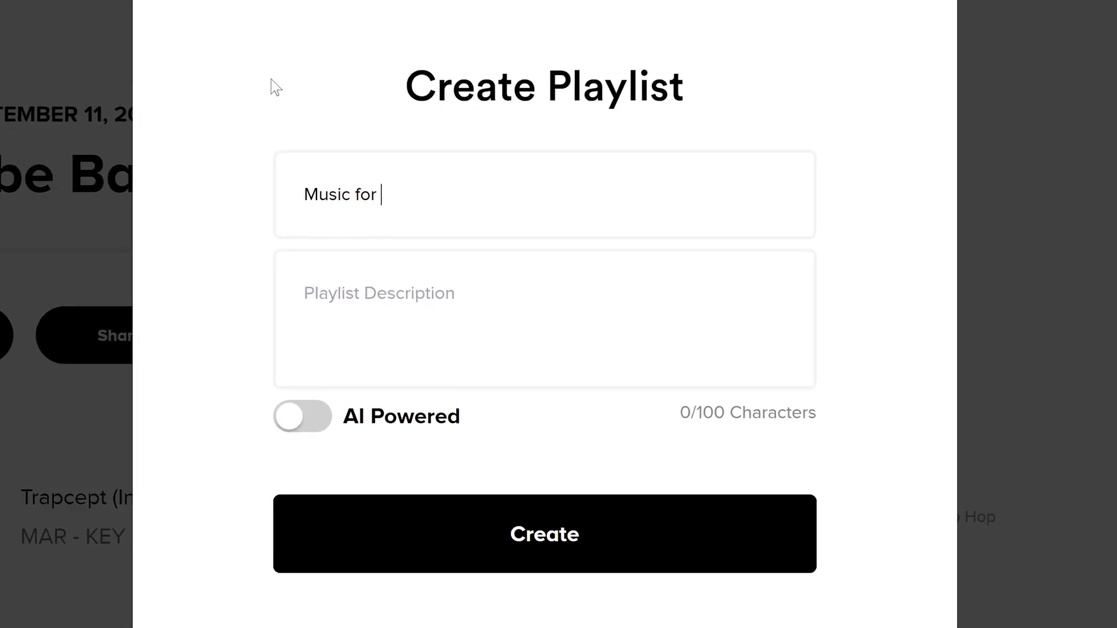
pyautogui.write('YouTube')
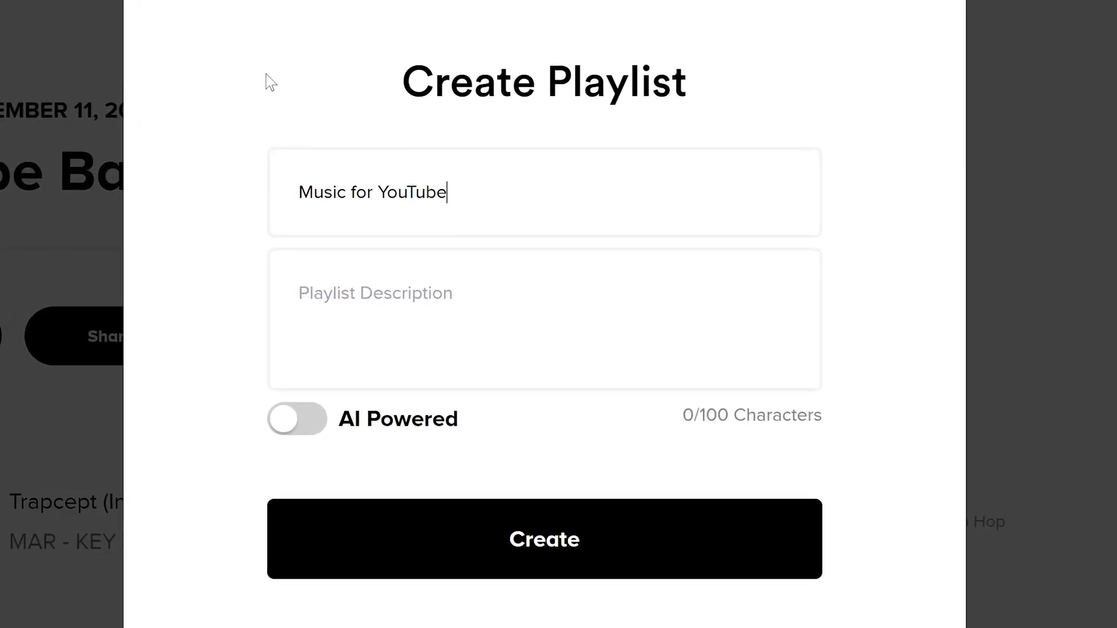
pyautogui.click(284, 433)
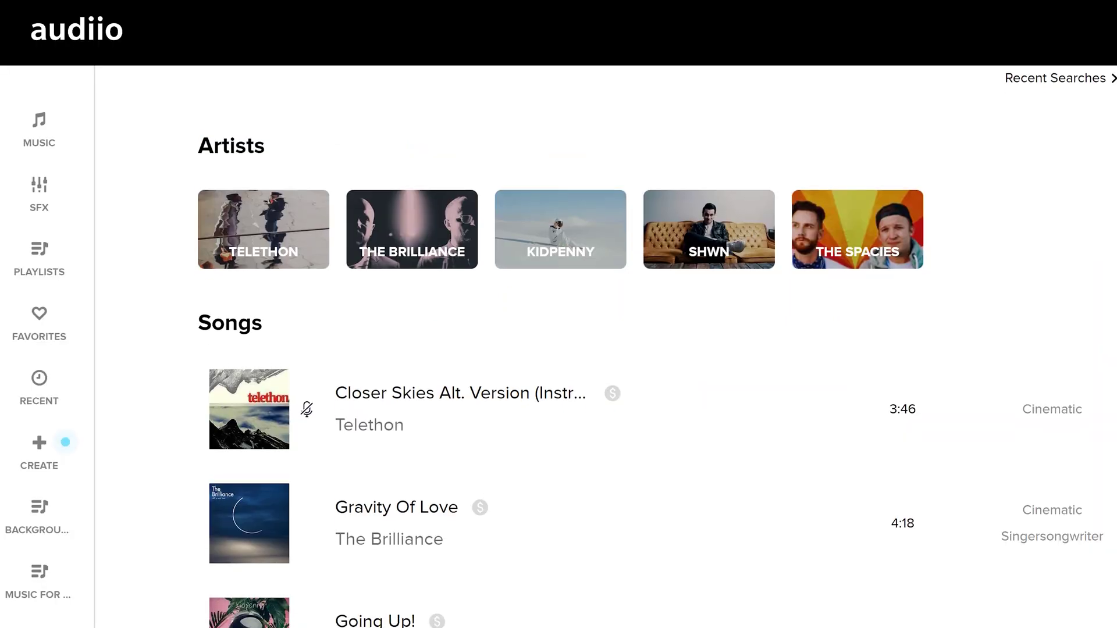
# Scroll down through the Songs search results, past tracks such as Gravity Of Love.
pyautogui.scroll(-4, 657, 349)
pyautogui.scroll(-4, 657, 349)
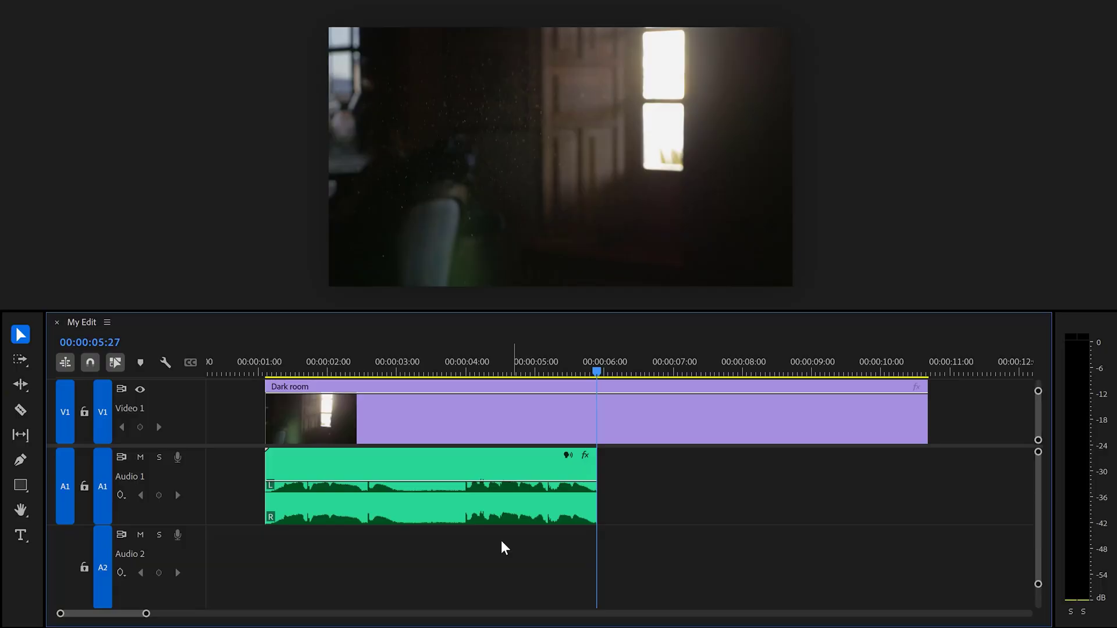
# Duplicate the voice clip right after itself on Audio 1 and nest both copies with Ctrl+Shift+N.
pyautogui.moveTo(480, 513); pyautogui.dragTo(807, 505)
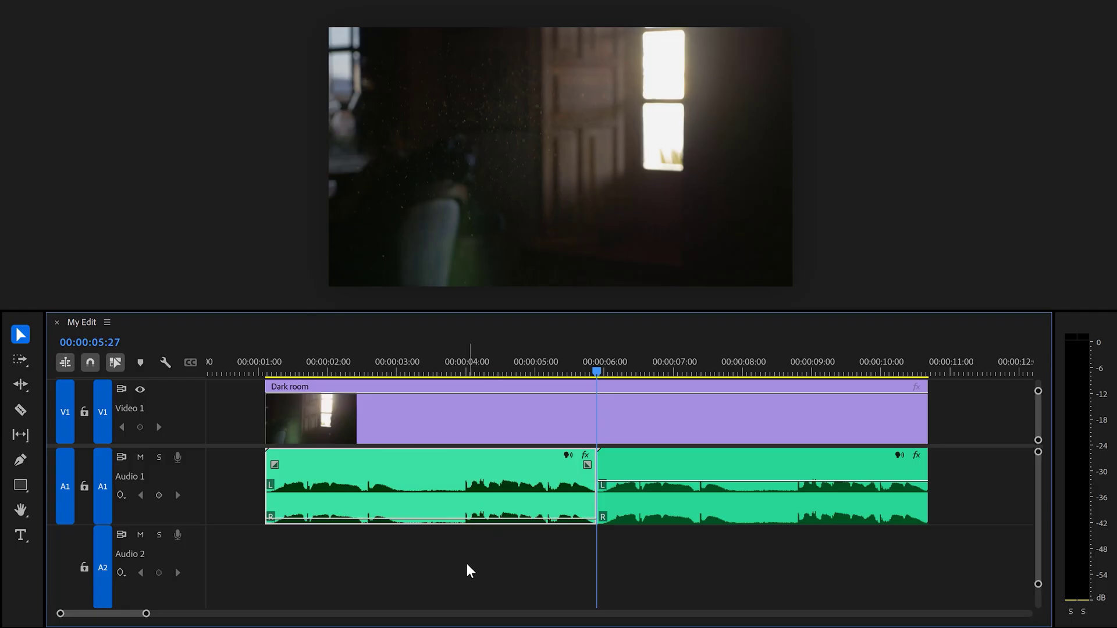
pyautogui.moveTo(463, 568); pyautogui.dragTo(648, 559)
pyautogui.hotkey('ctrl', 'shift', 'n')
# Set the nested voice clip on Audio 1 to play in reverse via Speed/Duration.
pyautogui.rightClick(572, 510)
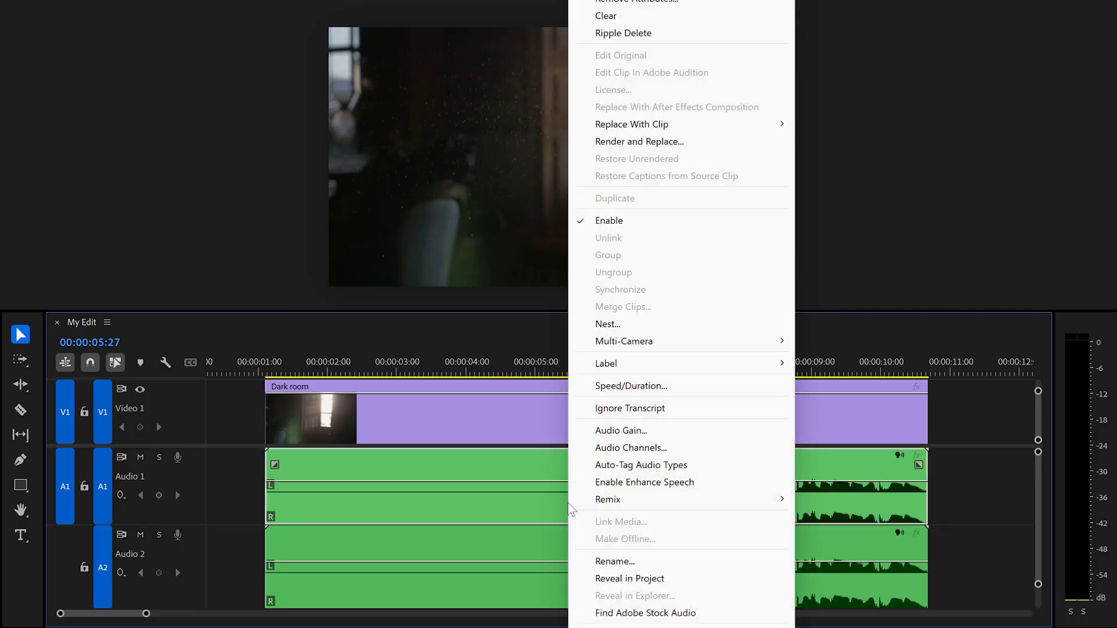
pyautogui.click(643, 392)
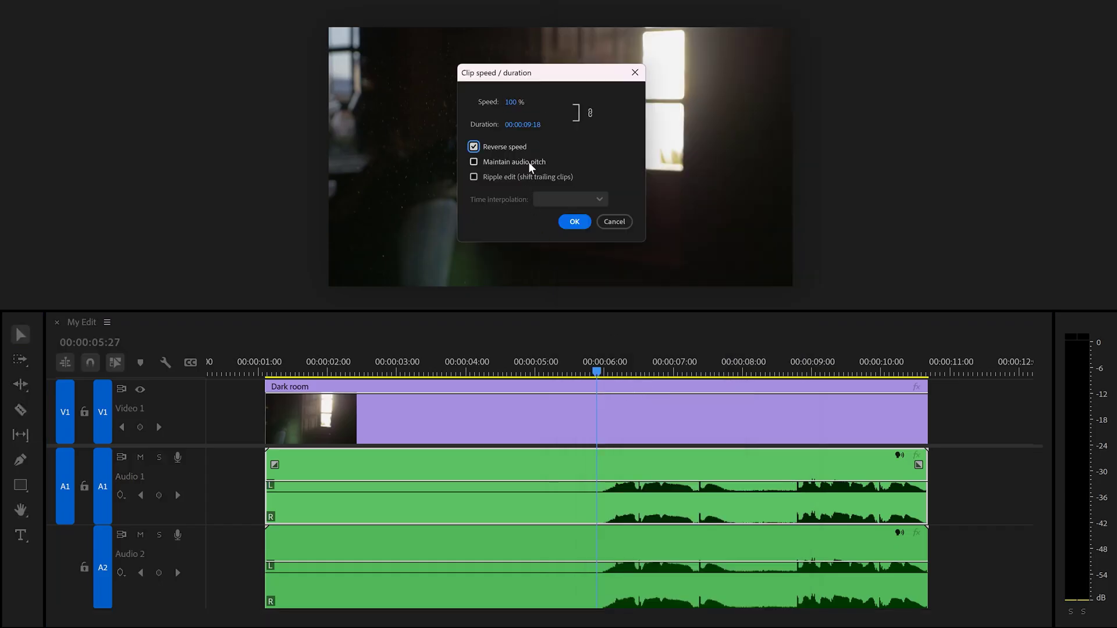
pyautogui.click(574, 222)
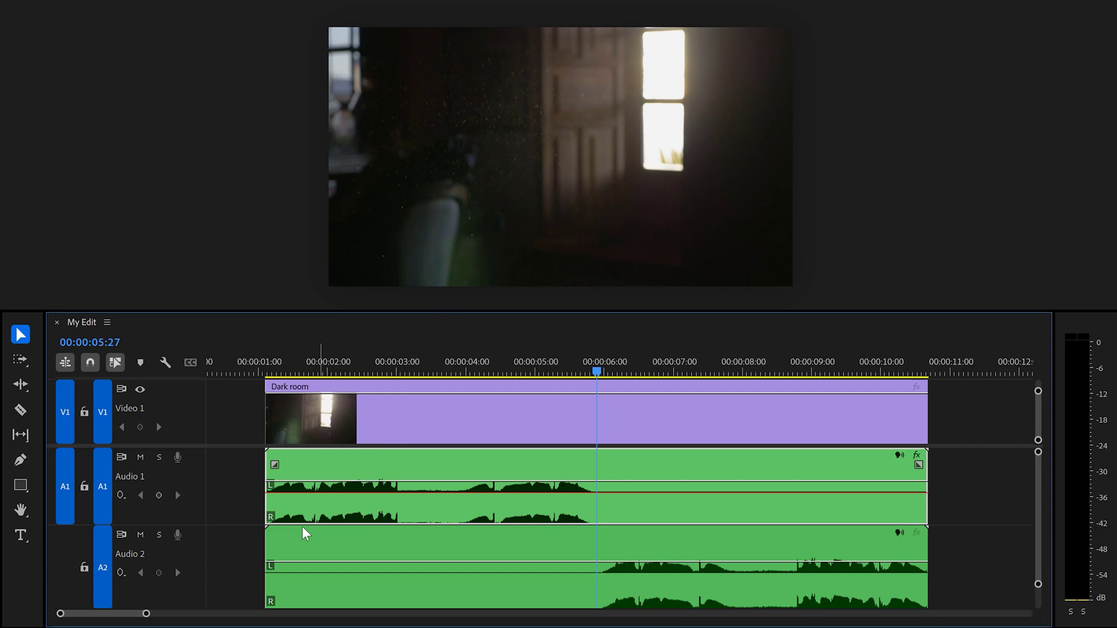
# Trim the Audio 2 copy at the playhead and move it to the sequence start.
pyautogui.moveTo(273, 546); pyautogui.dragTo(598, 544)
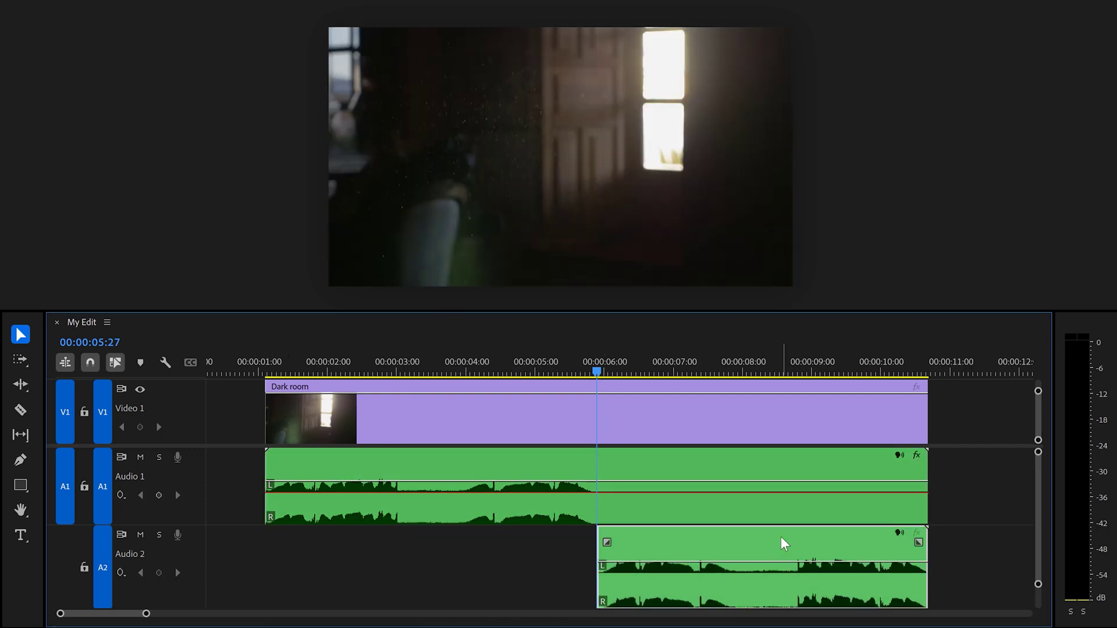
pyautogui.moveTo(781, 541); pyautogui.dragTo(455, 545)
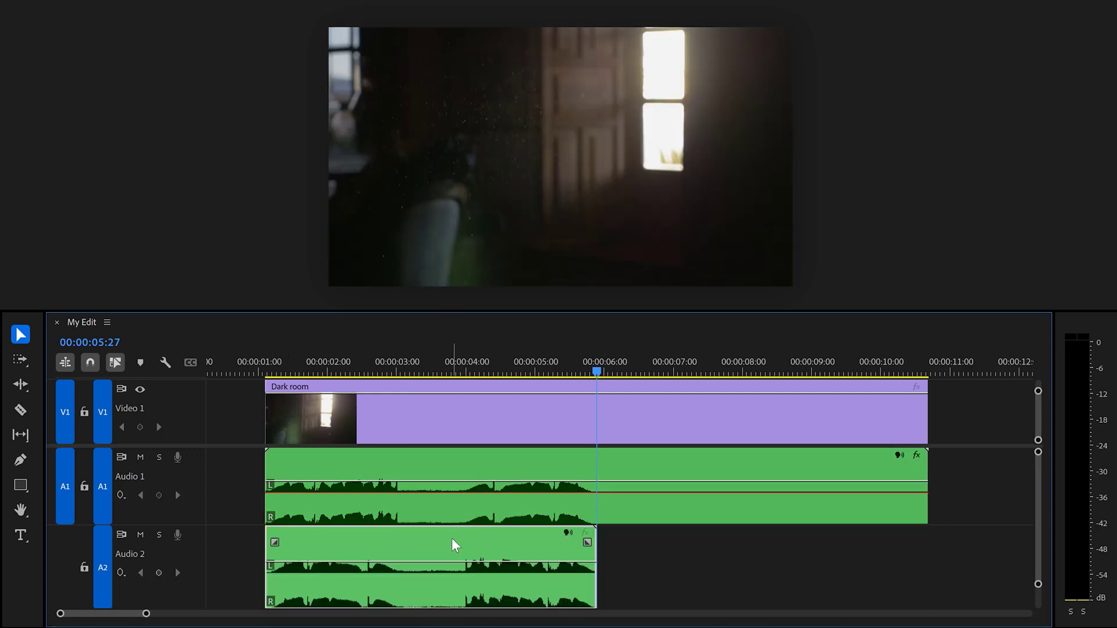
pyautogui.click(640, 520)
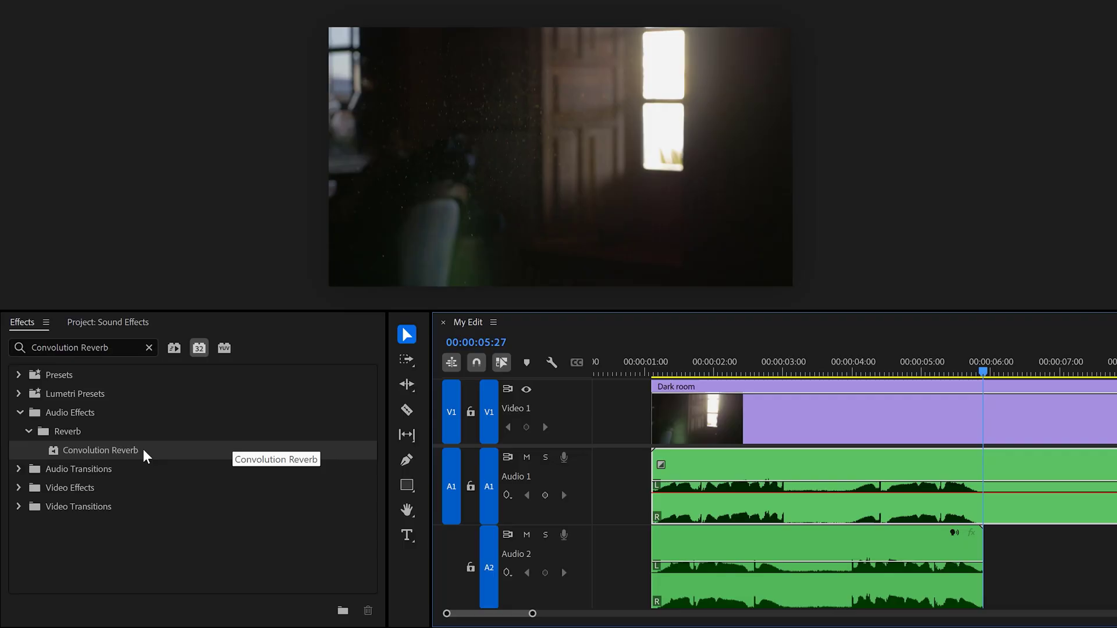
# Add Convolution Reverb to the reversed Audio 1 voice clip and pick the Hall impulse.
pyautogui.moveTo(145, 456); pyautogui.dragTo(330, 502)
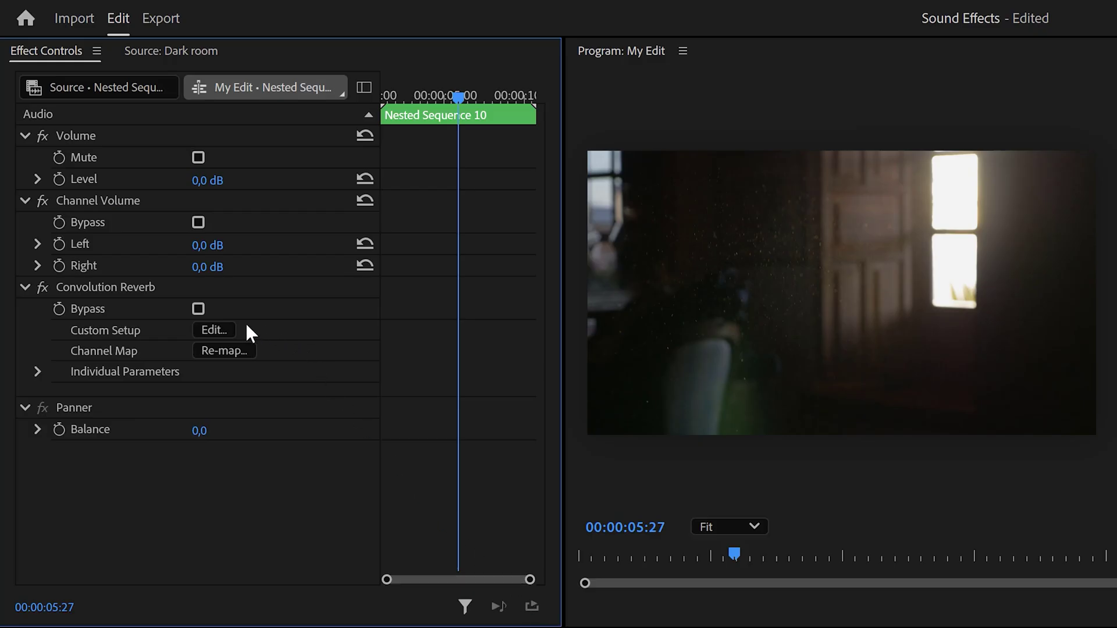
pyautogui.click(215, 330)
pyautogui.click(860, 208)
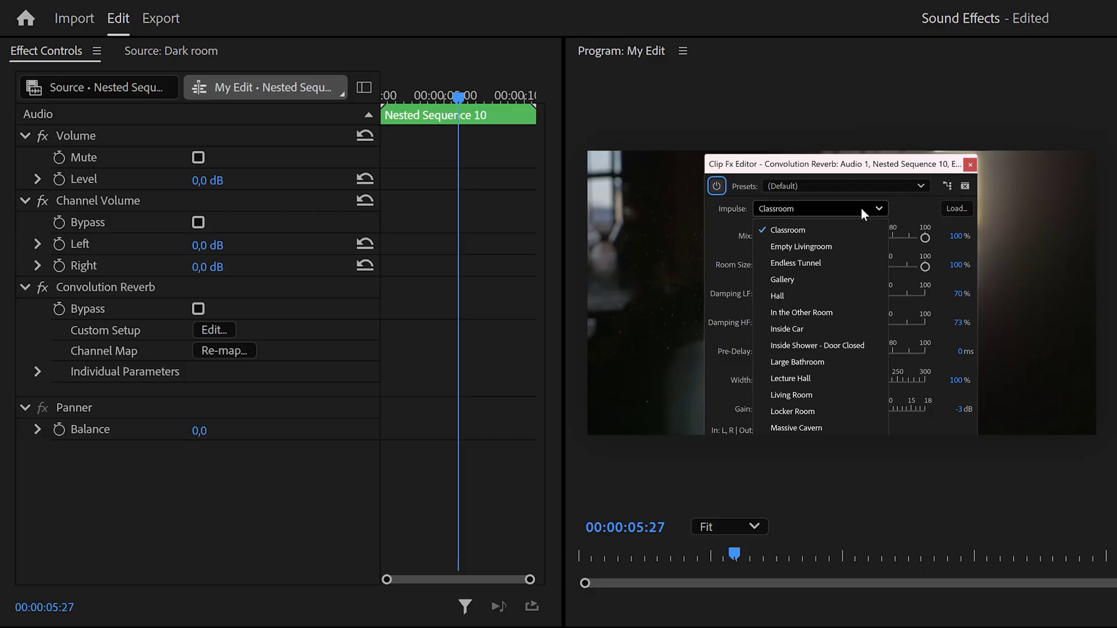
pyautogui.click(809, 295)
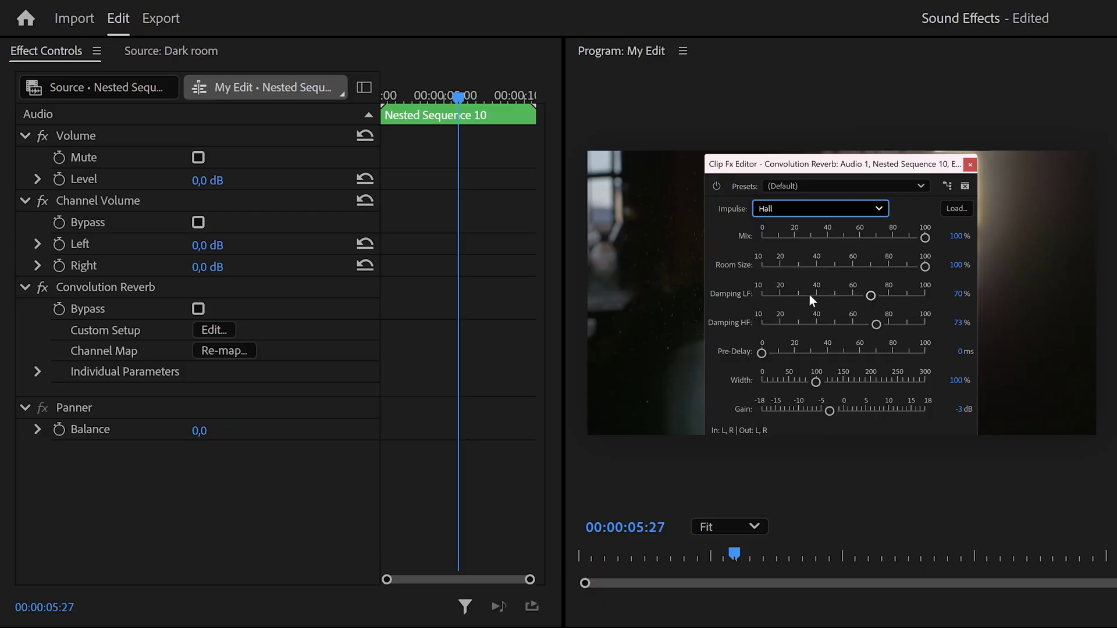